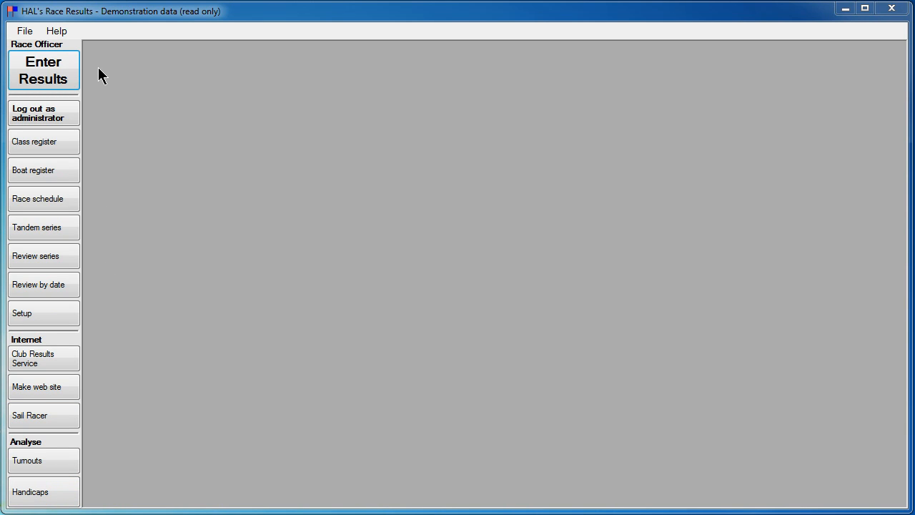
Open the demonstration data and dismiss the read-only notice.
left_click(27, 34)
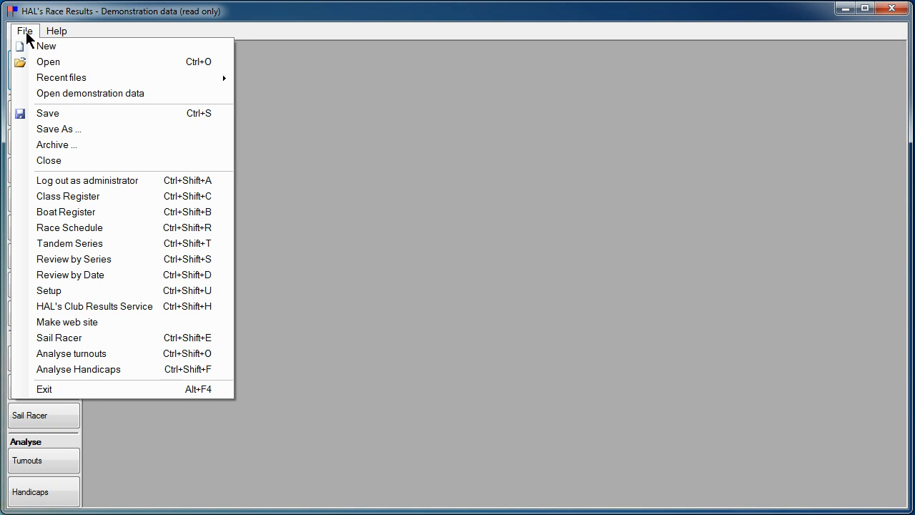
left_click(78, 93)
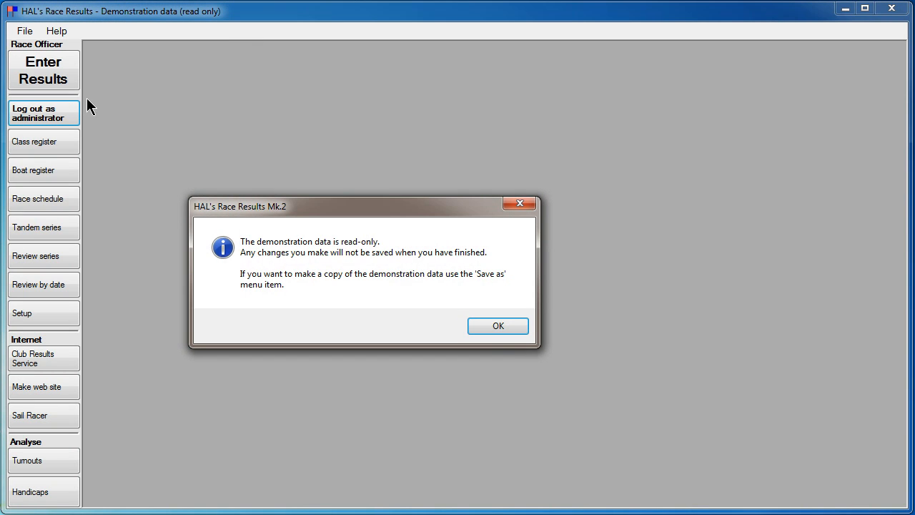
left_click(491, 326)
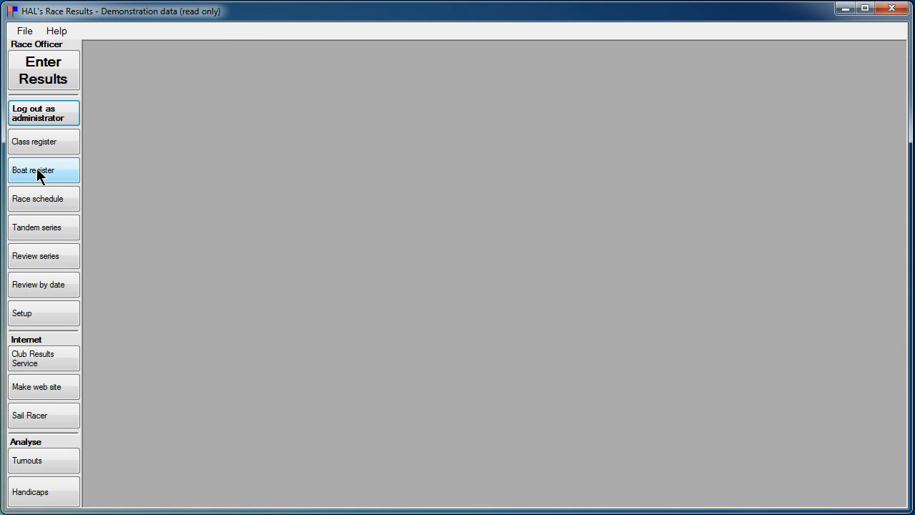
Browse the boat register from sail number 1 to 145, examining each boat's type, rig, spinnaker, engine and keel details.
left_click(37, 170)
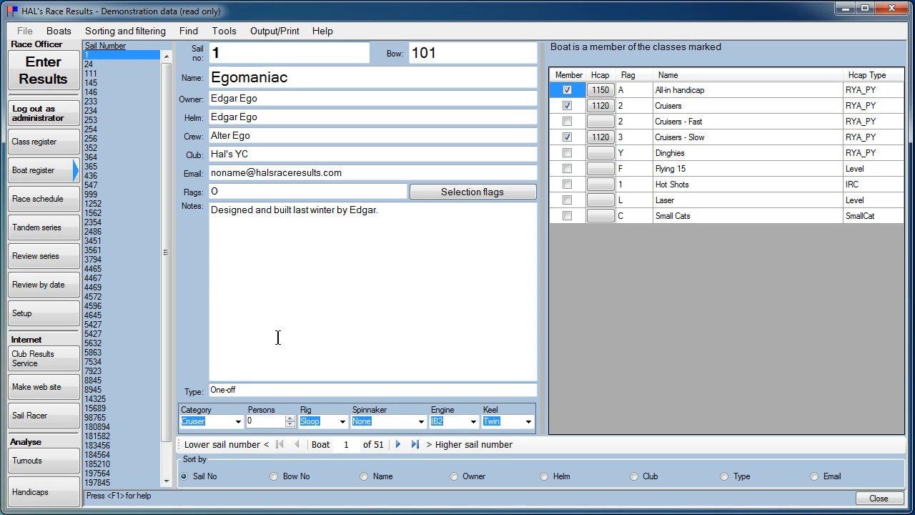
left_click(398, 444)
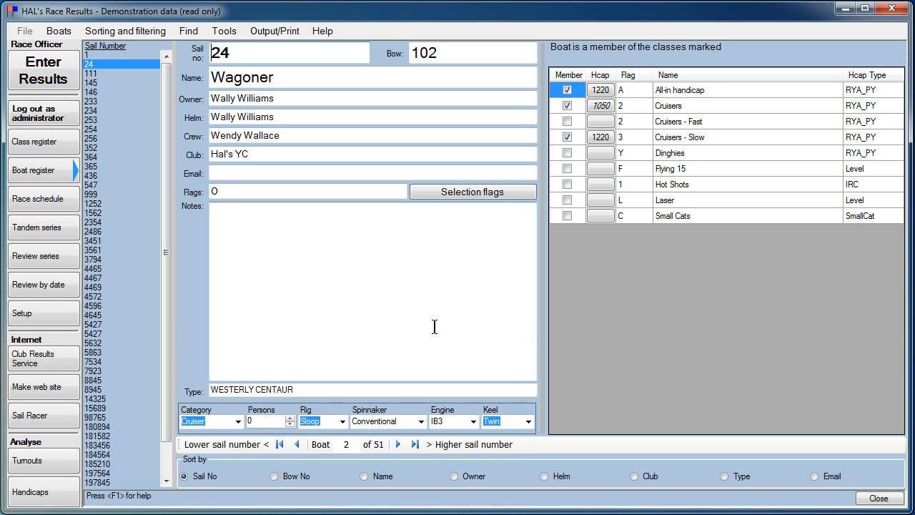
key("Page_Down")
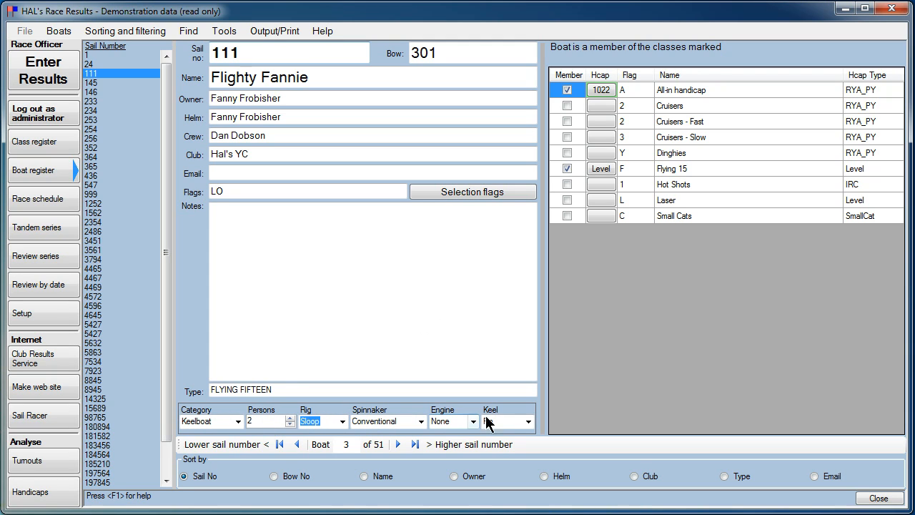
key("Page_Down")
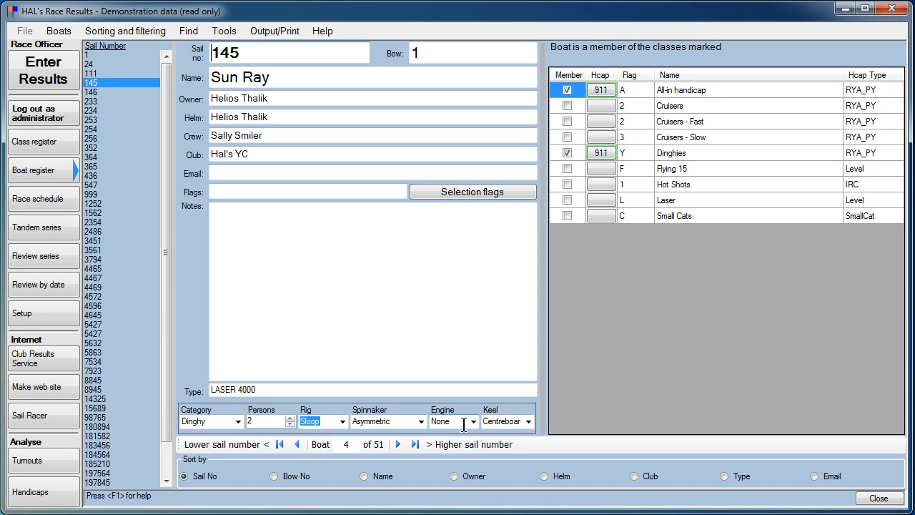
Reselect LASER 4000 from the suggested types for boat 145, declining to update all its handicap entries.
left_click(269, 390)
key("BackSpace")
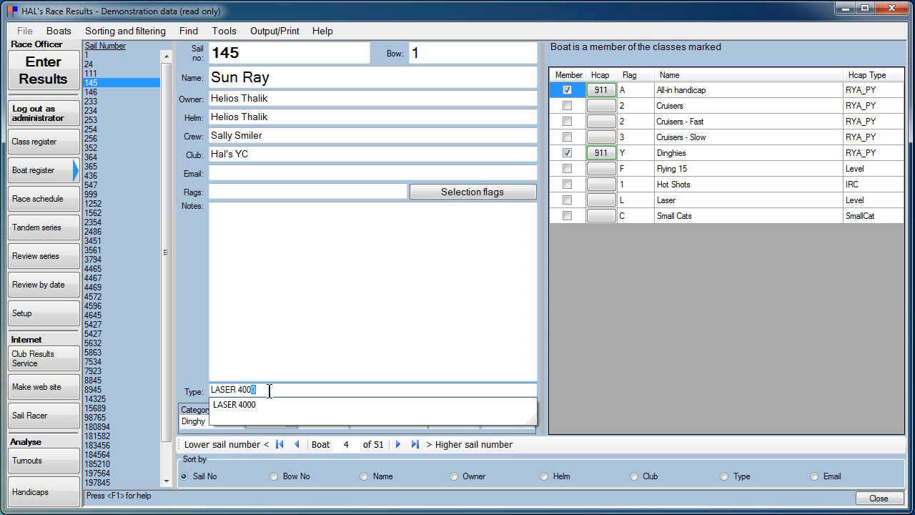
key("BackSpace")
key("BackSpace")
key("BackSpace")
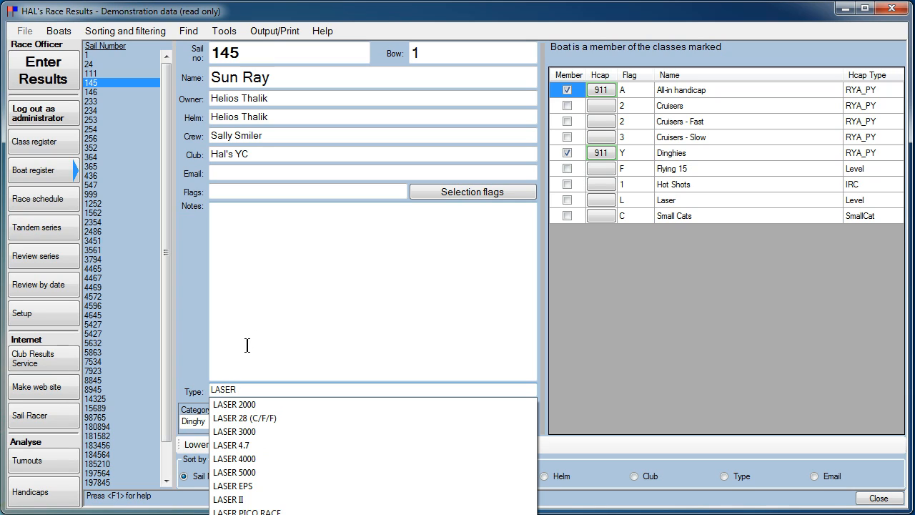
left_click(246, 461)
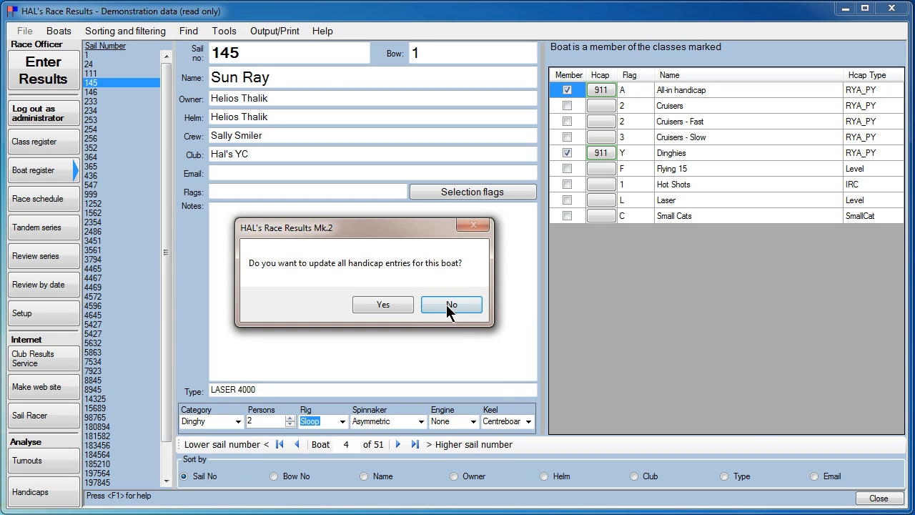
left_click(449, 306)
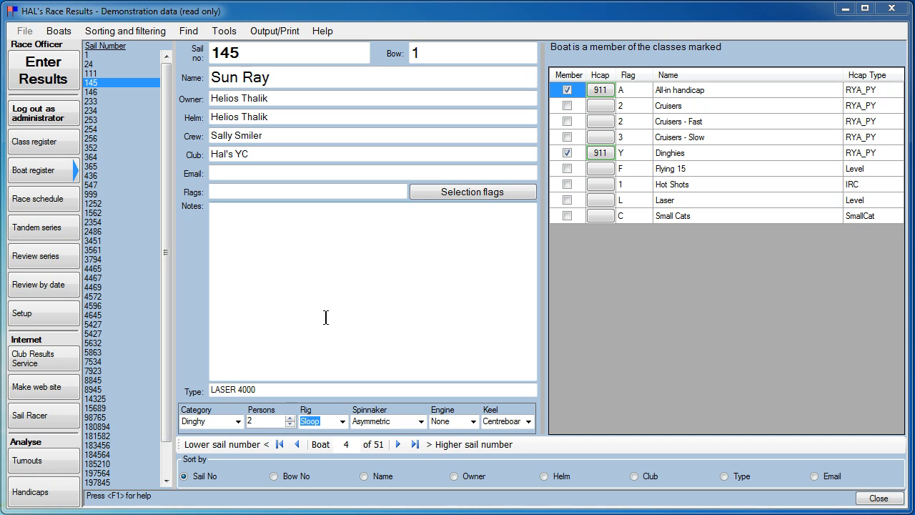
Check the on-line services setup for the club's RYA affiliation number and RYA PY web site password fields, and close it.
left_click(25, 309)
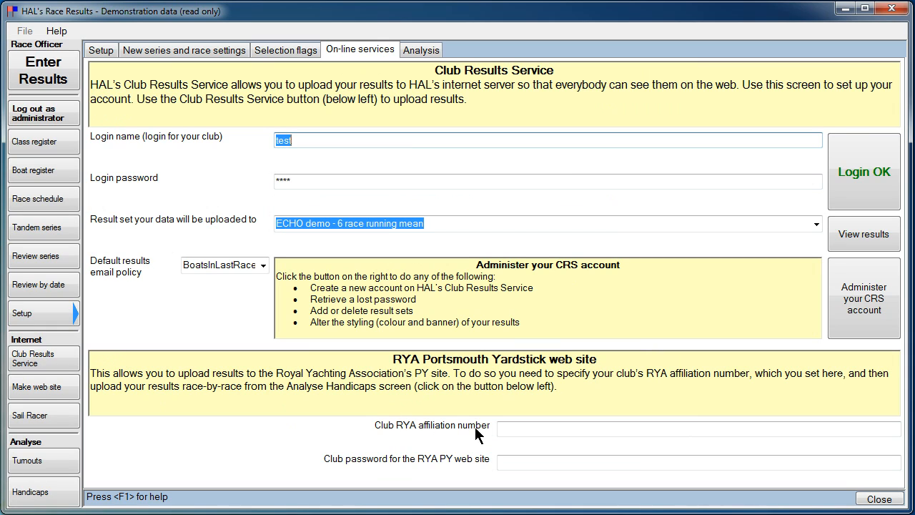
left_click(516, 429)
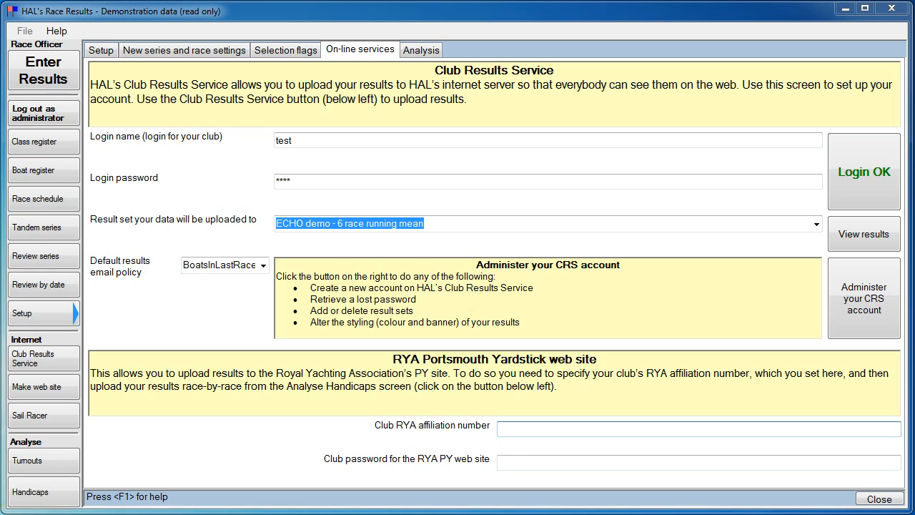
left_click(879, 499)
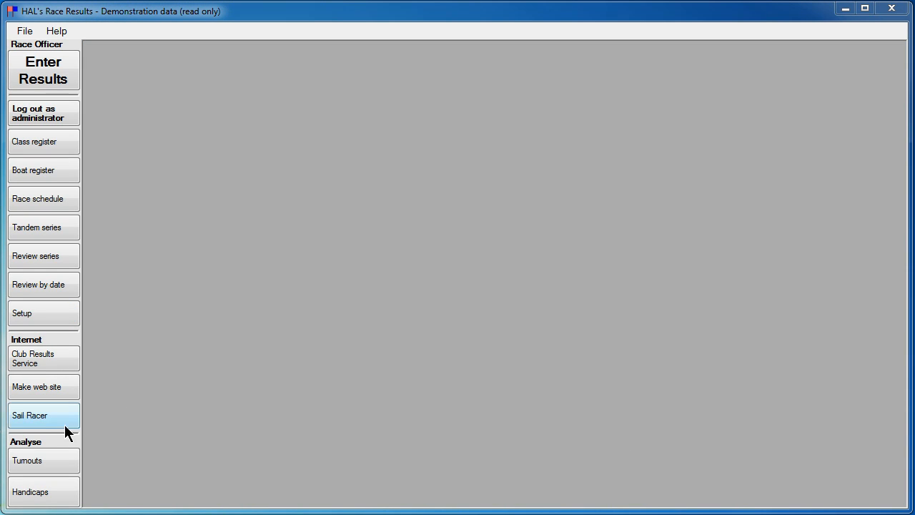
Run the handicap analysis on only the PY Spring Series of the Cruisers class.
left_click(41, 496)
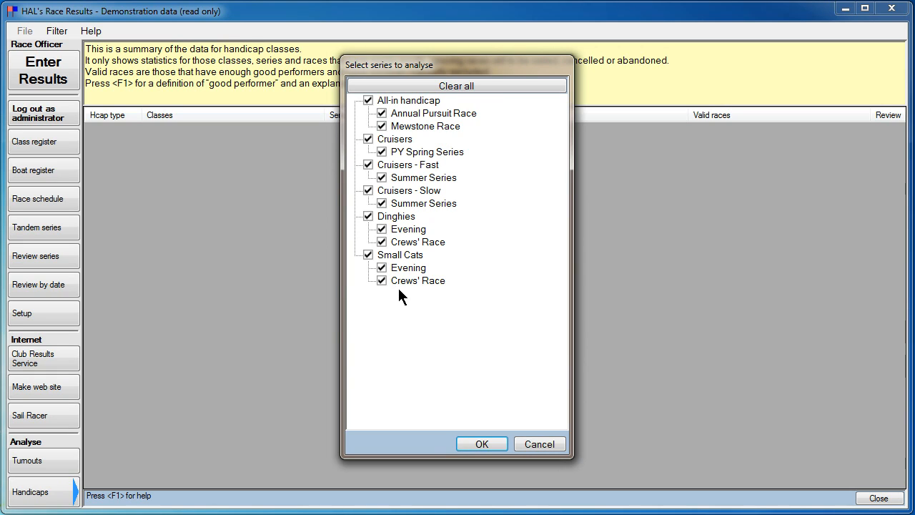
left_click(451, 85)
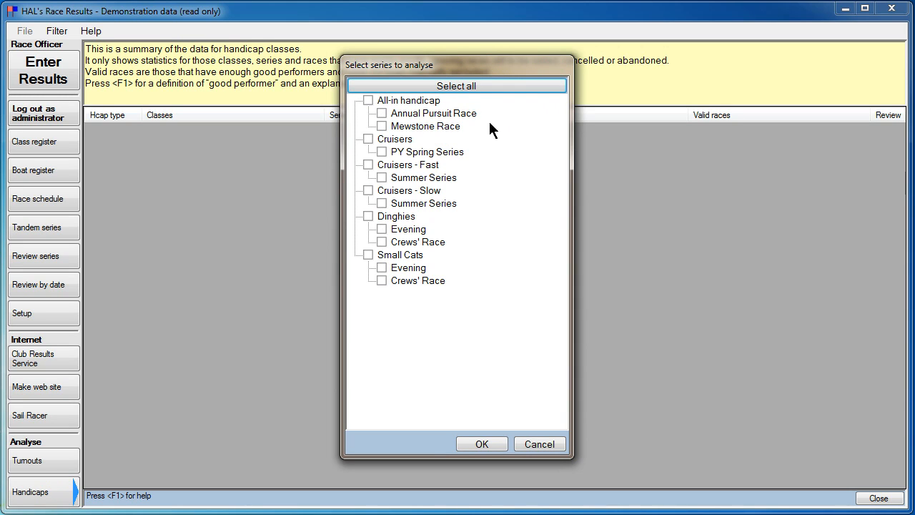
left_click(381, 151)
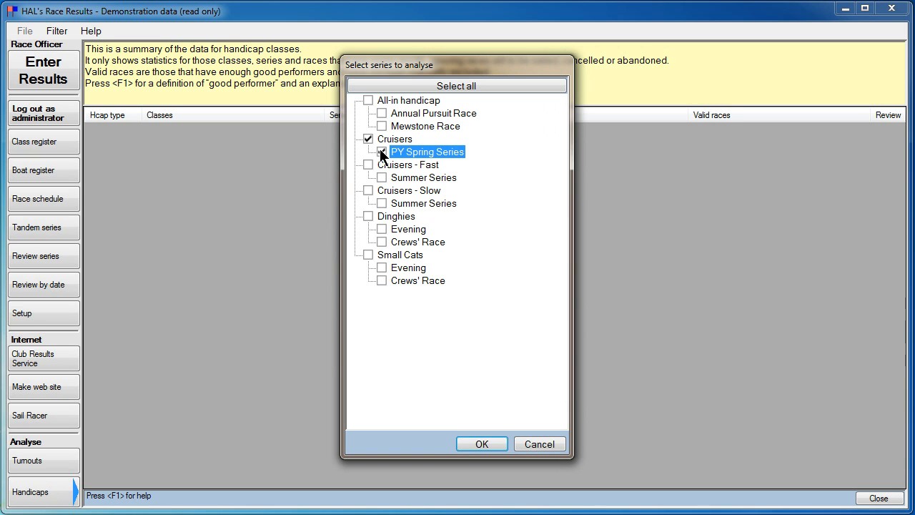
left_click(483, 440)
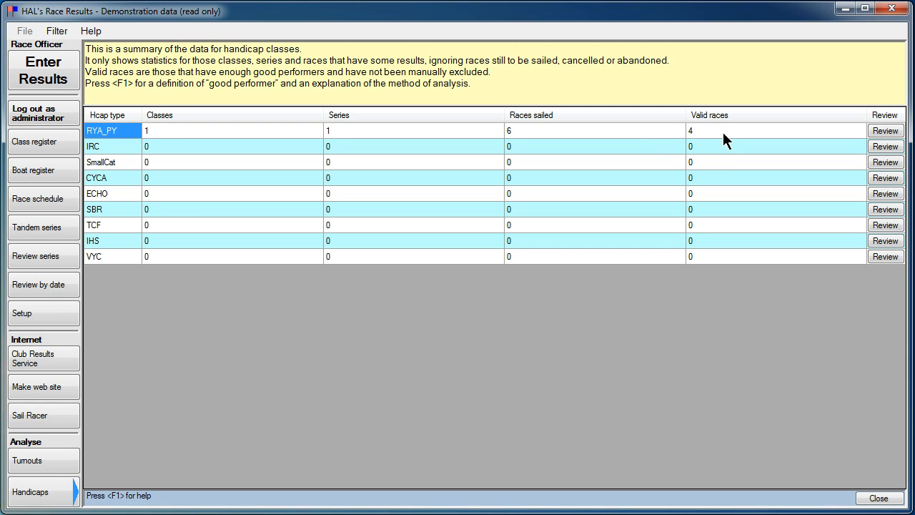
Review the RYA_PY performance analysis race by race, from Race_1 through Race_6 of the PY Spring Series.
left_click(886, 131)
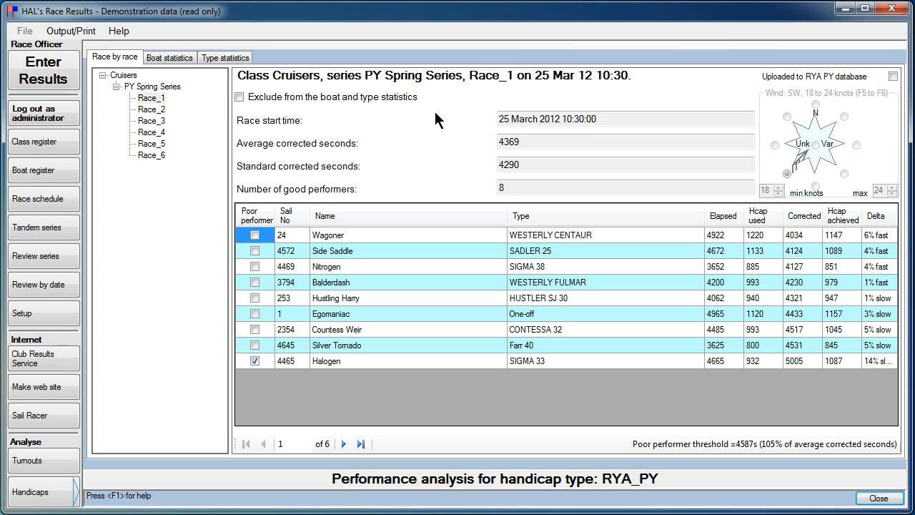
key("Down")
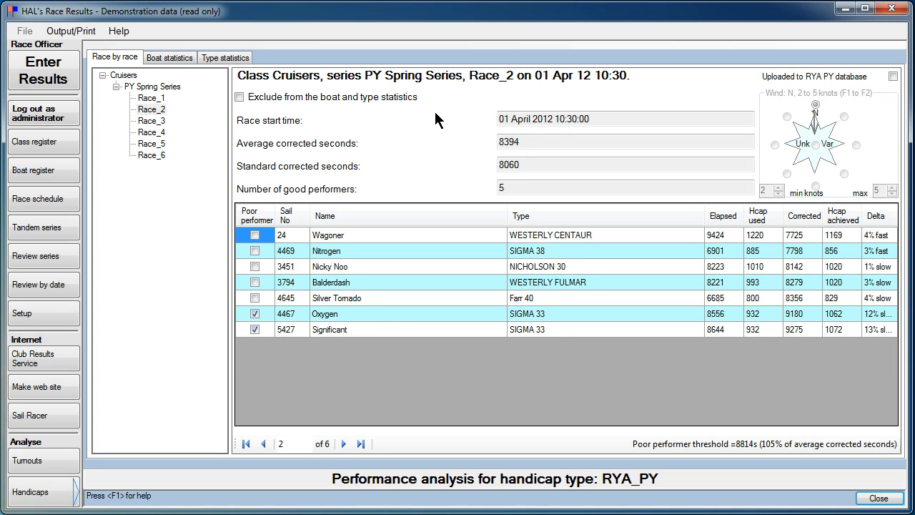
key("Down")
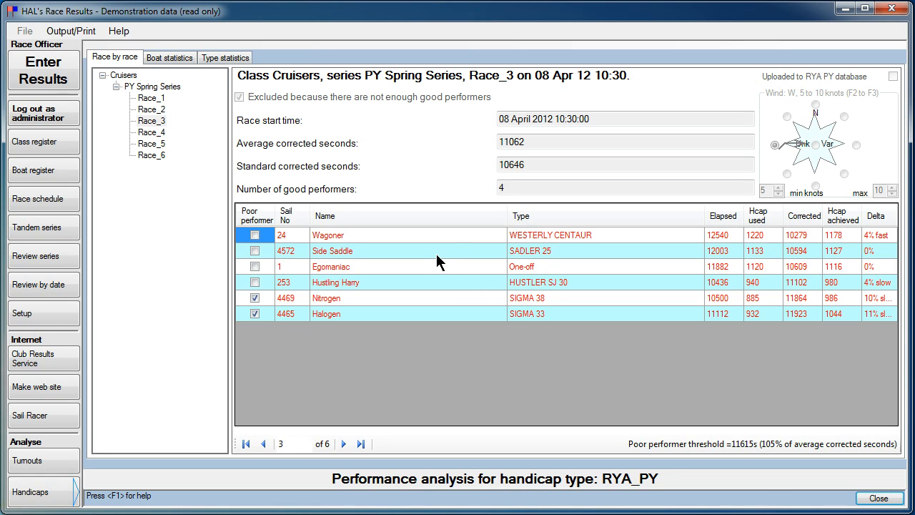
key("Page_Down")
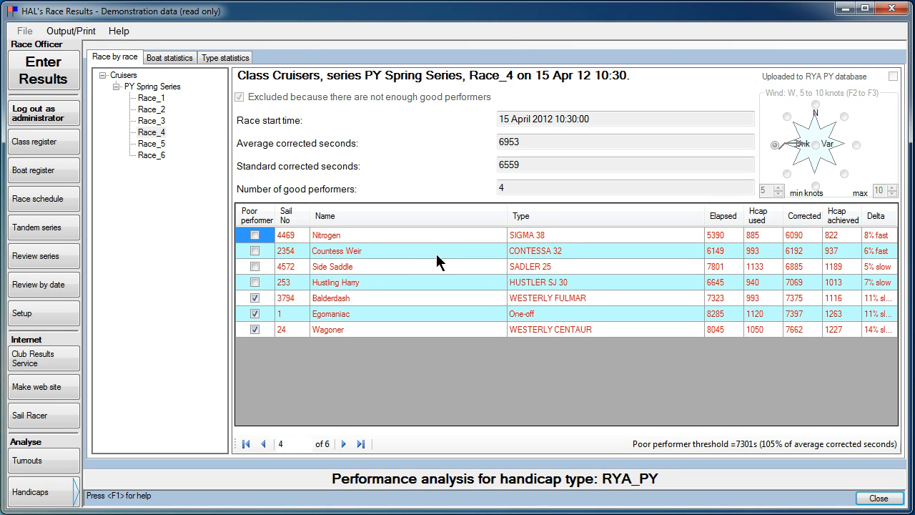
key("Page_Down")
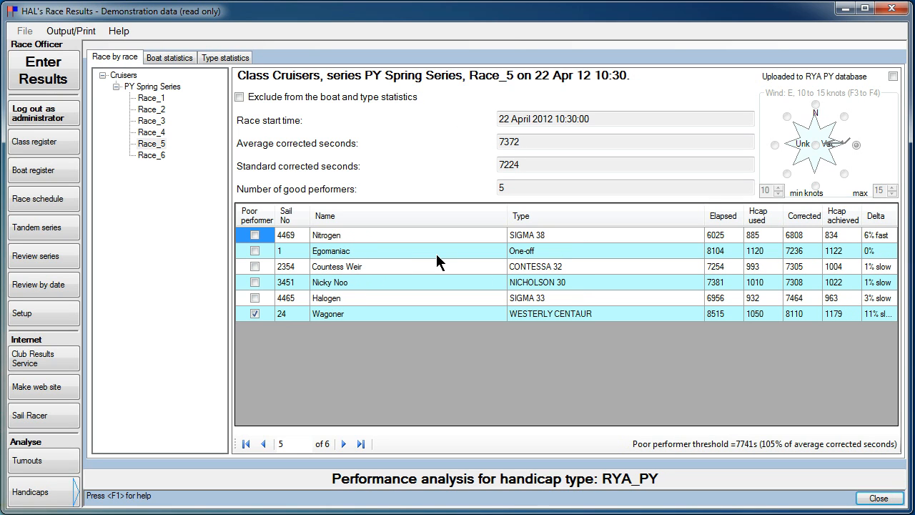
key("Page_Down")
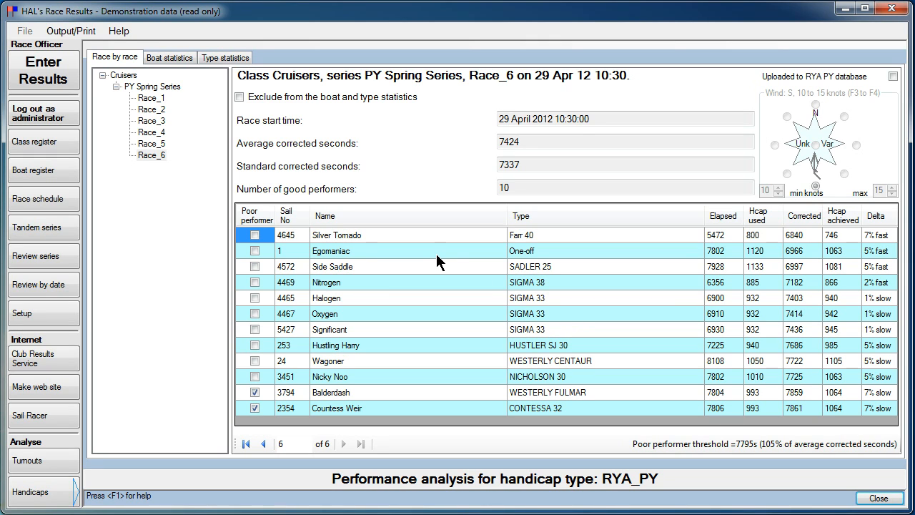
Send only Race_6 of the PY Spring Series to the RYA PY database, keeping the option to open the browser for processing.
left_click(64, 30)
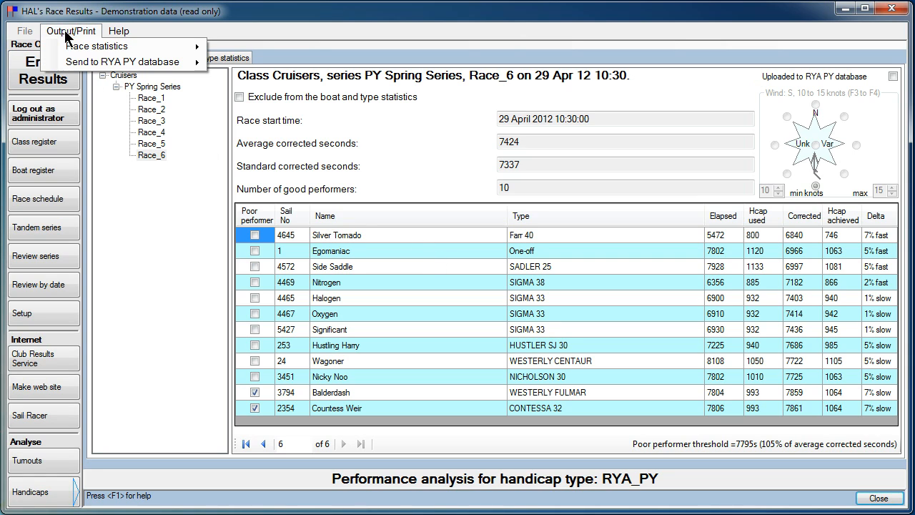
mouse_move(92, 60)
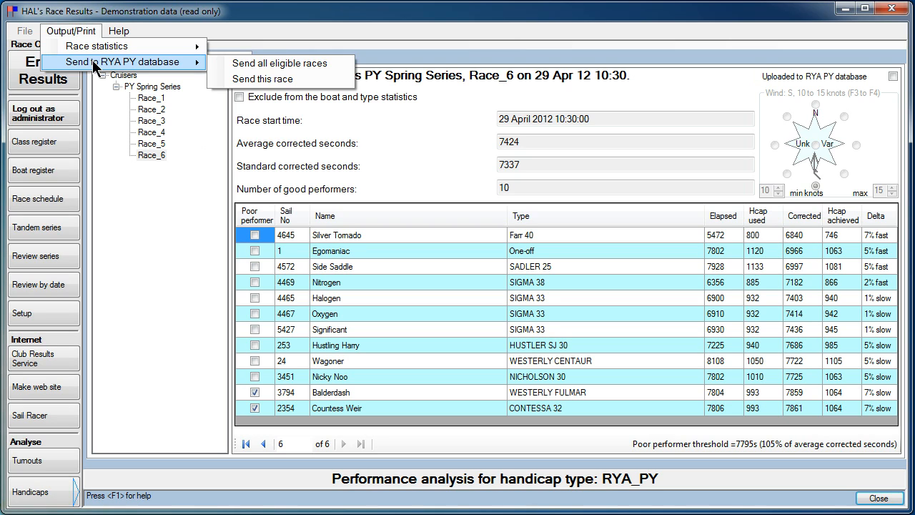
left_click(284, 81)
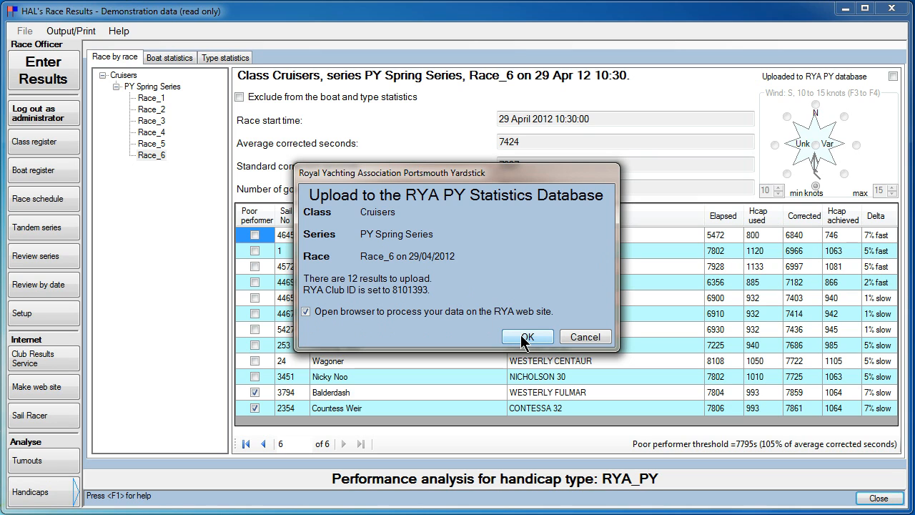
left_click(526, 336)
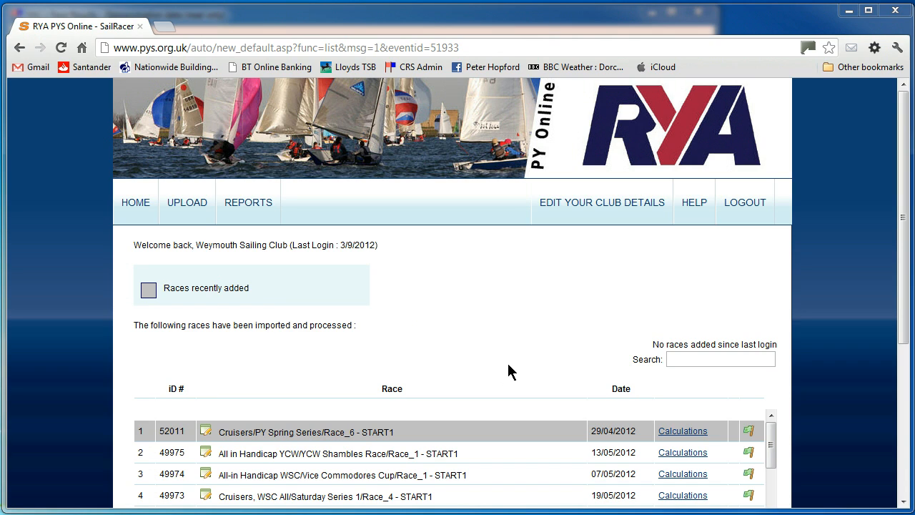
On the RYA PY Online site, examine the calculations and class adjustments for Cruisers/PY Spring Series/Race_6, and return to the race list.
left_click(680, 433)
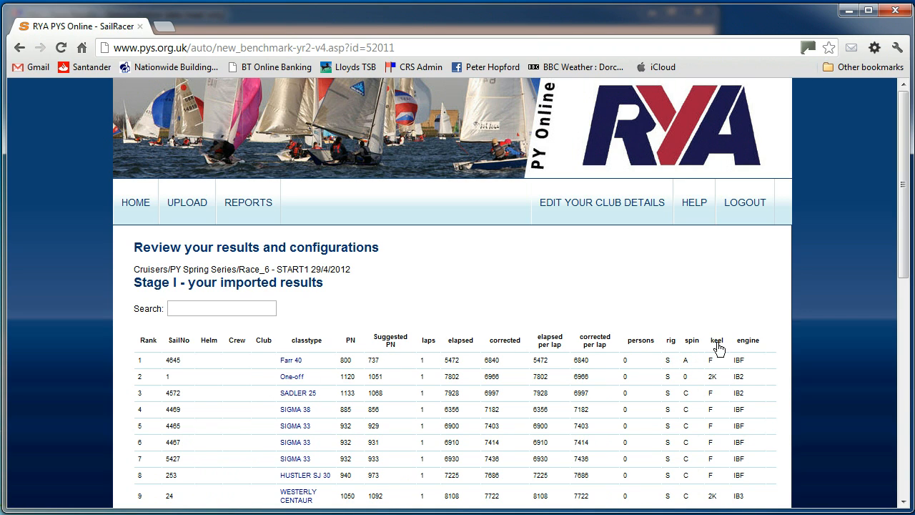
left_click_drag(902, 220, 889, 420)
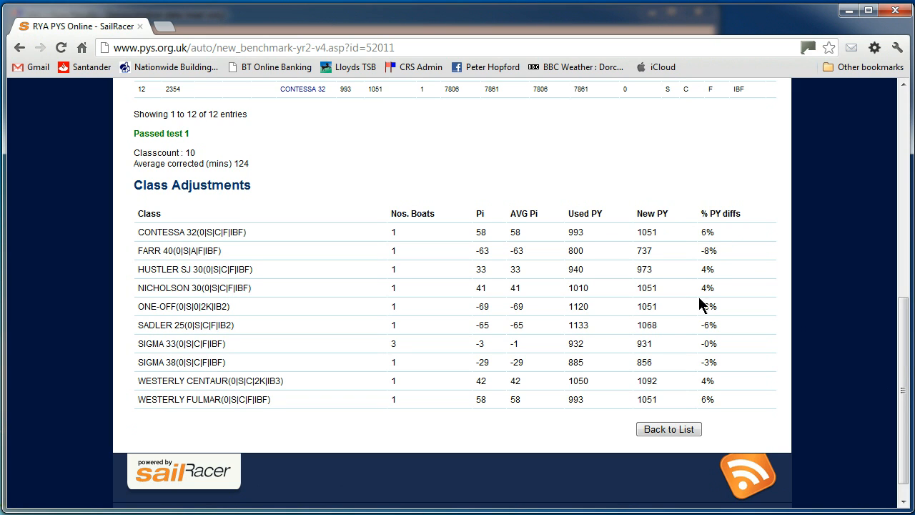
left_click(672, 429)
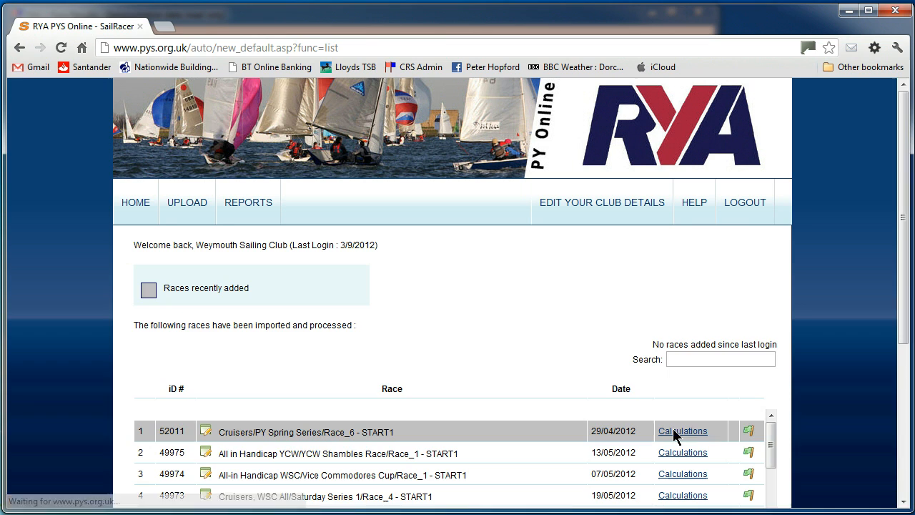